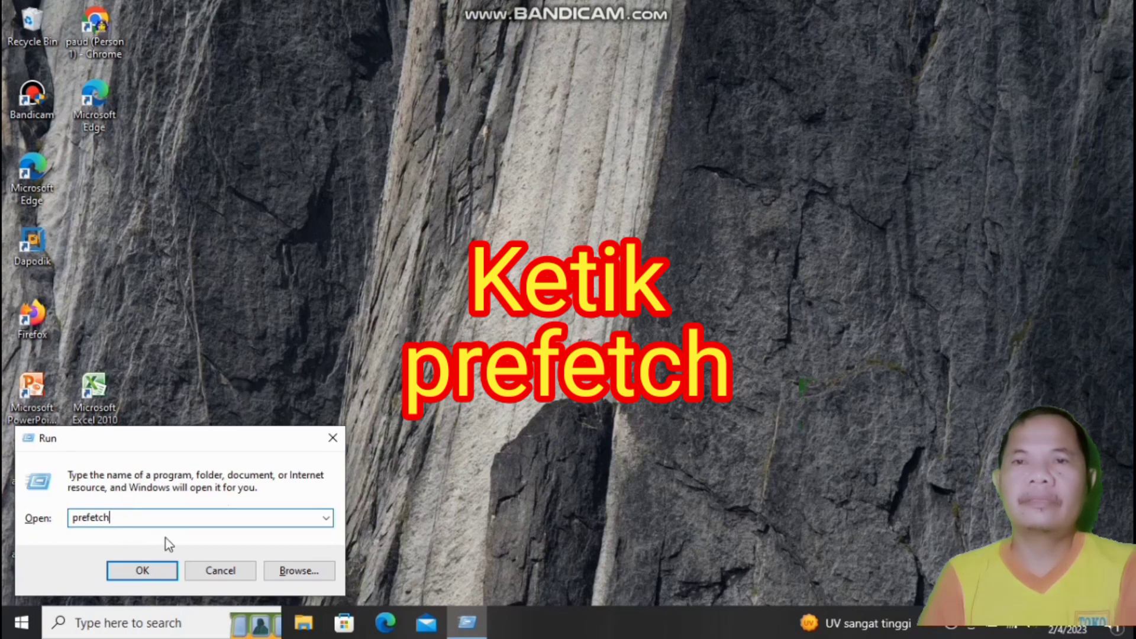
Run the entered prefetch command to open the Windows Prefetch folder and look through its files
left_click(152, 566)
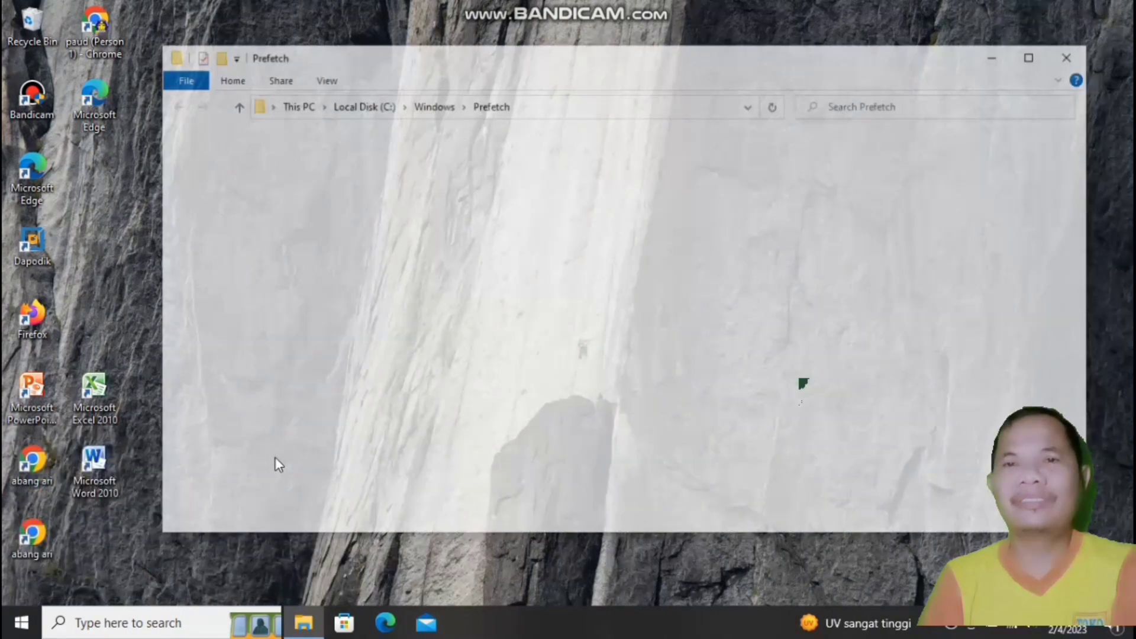
scroll(476, 190, "down", 20)
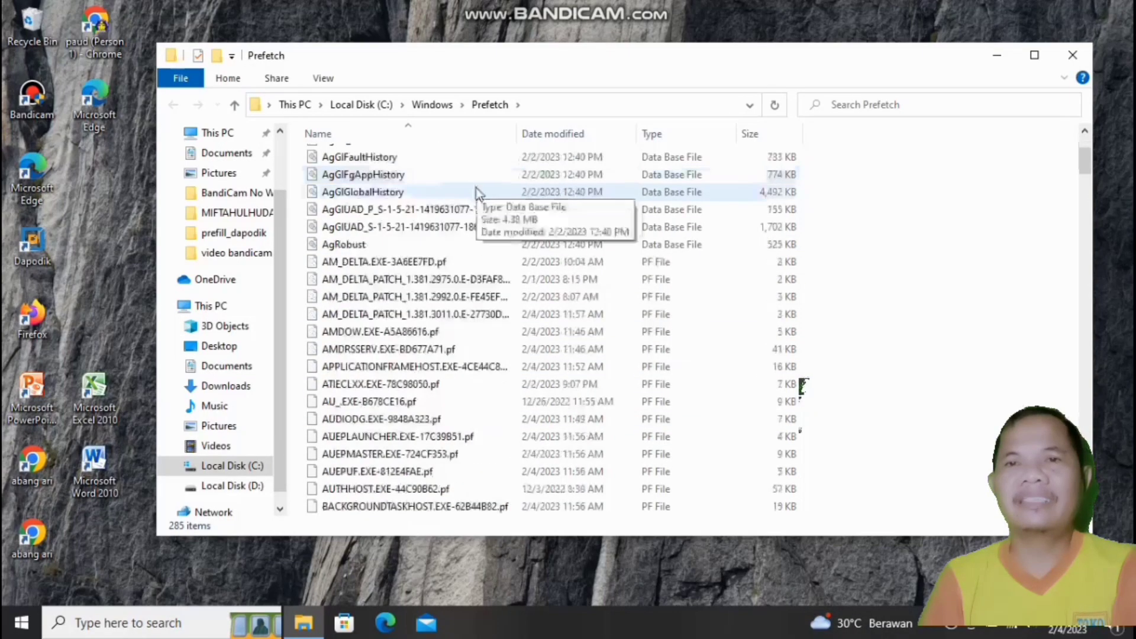
scroll(466, 212, "down", 20)
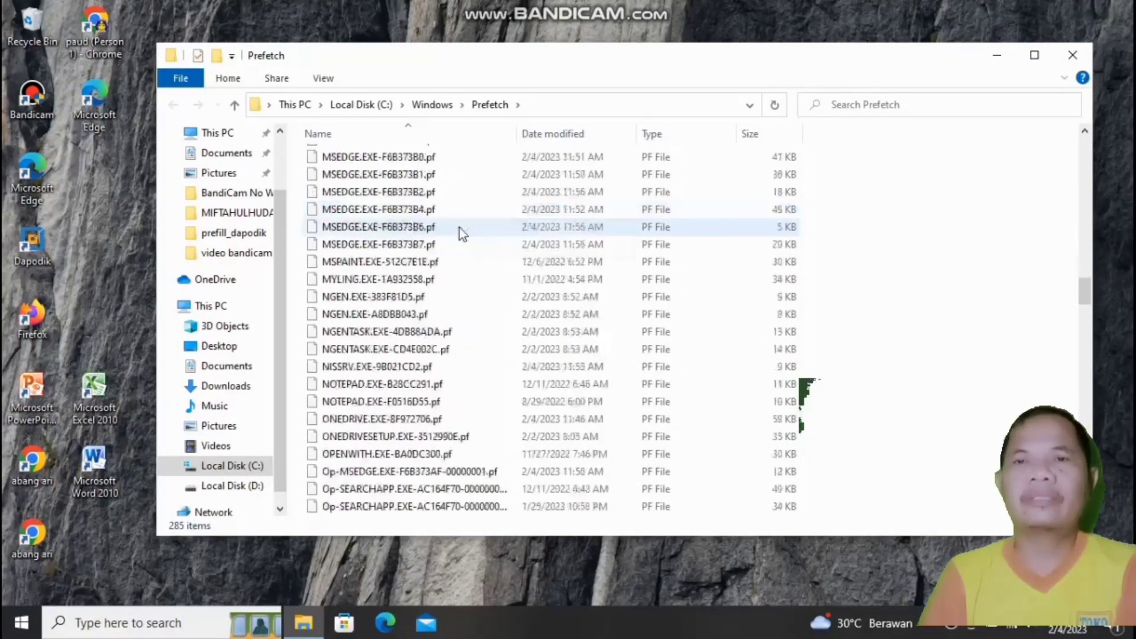
scroll(455, 250, "down", 15)
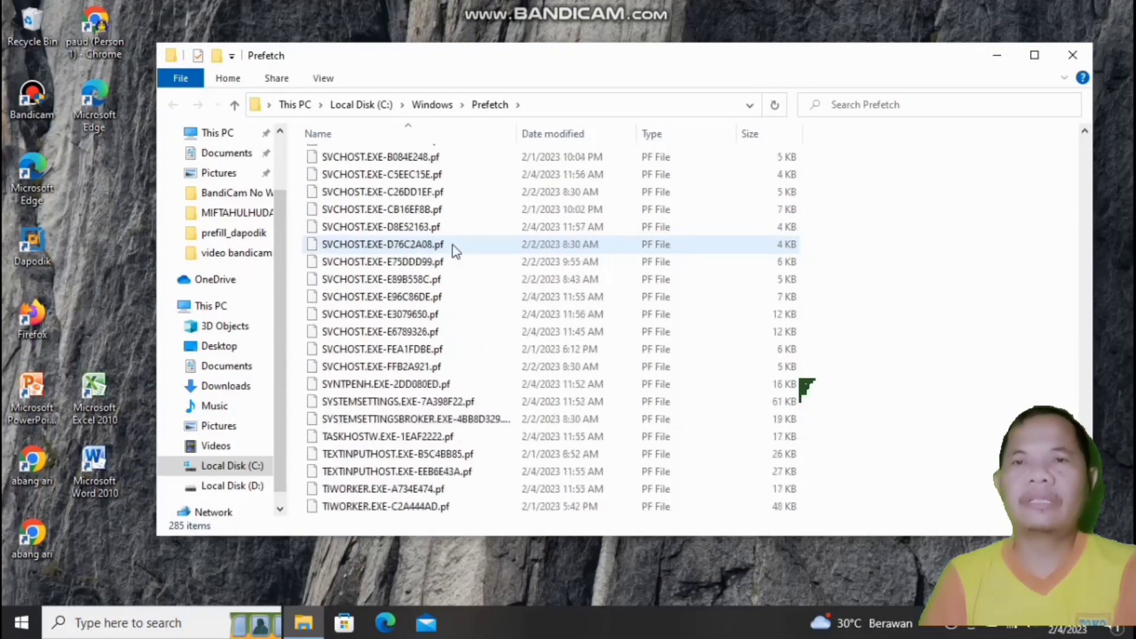
scroll(454, 250, "up", 20)
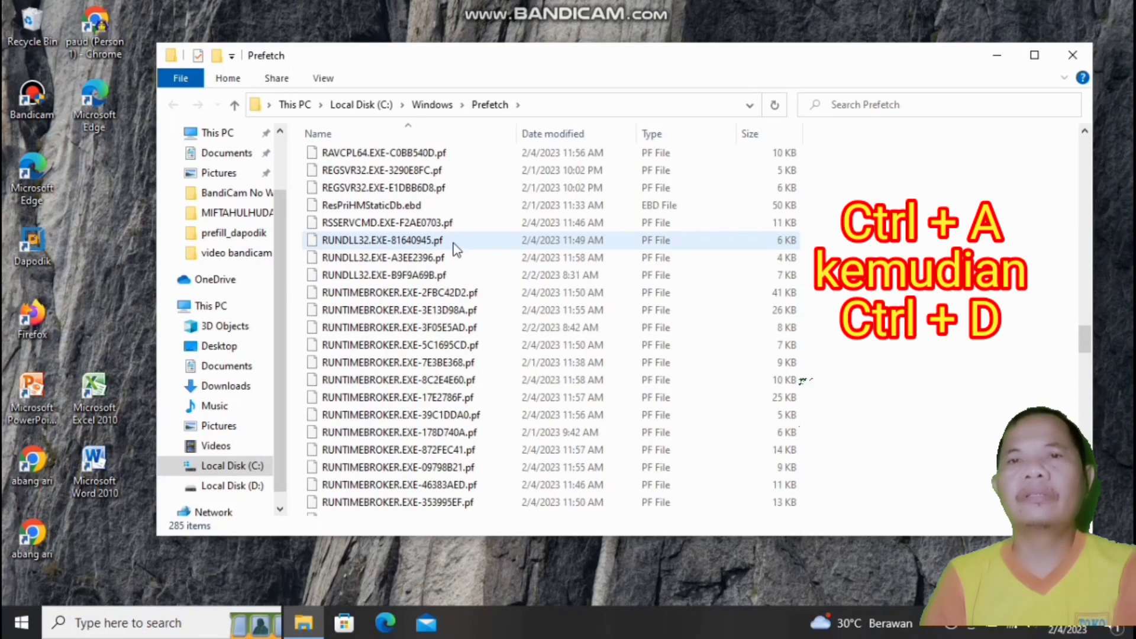
Delete all files in the Prefetch folder, skipping the file in use, and close the folder window
key("ctrl+a")
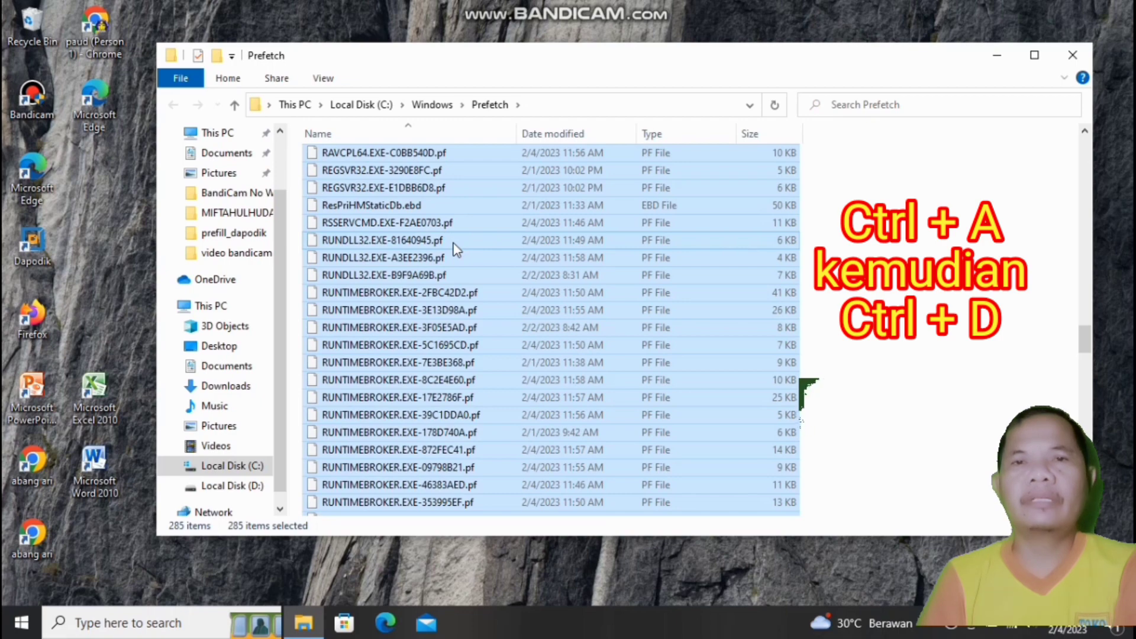
key("ctrl+d")
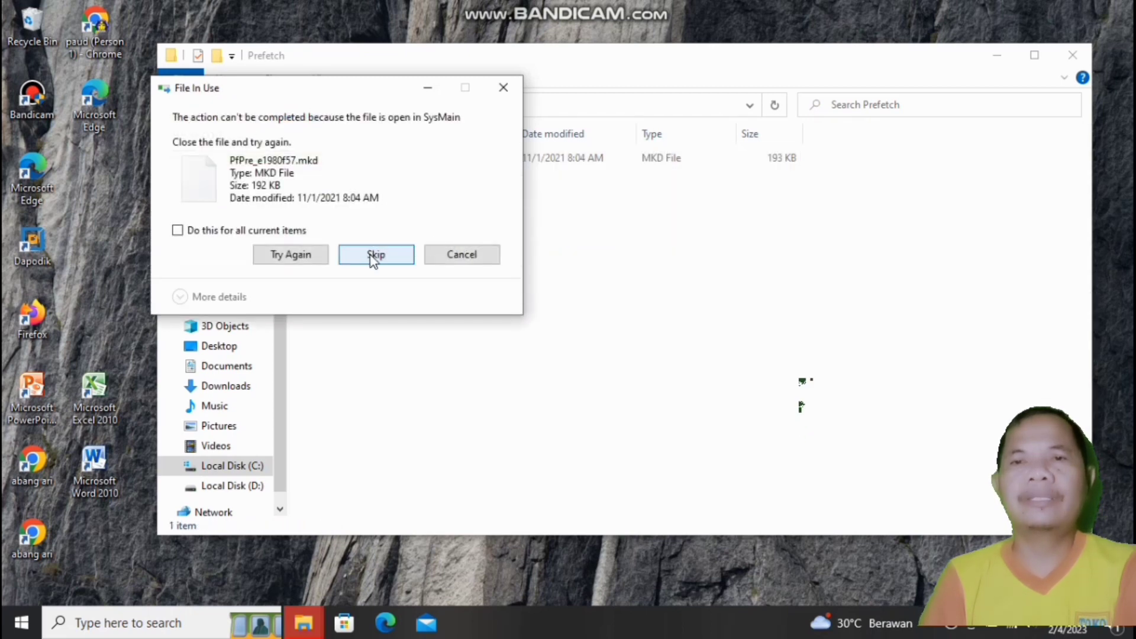
left_click(372, 255)
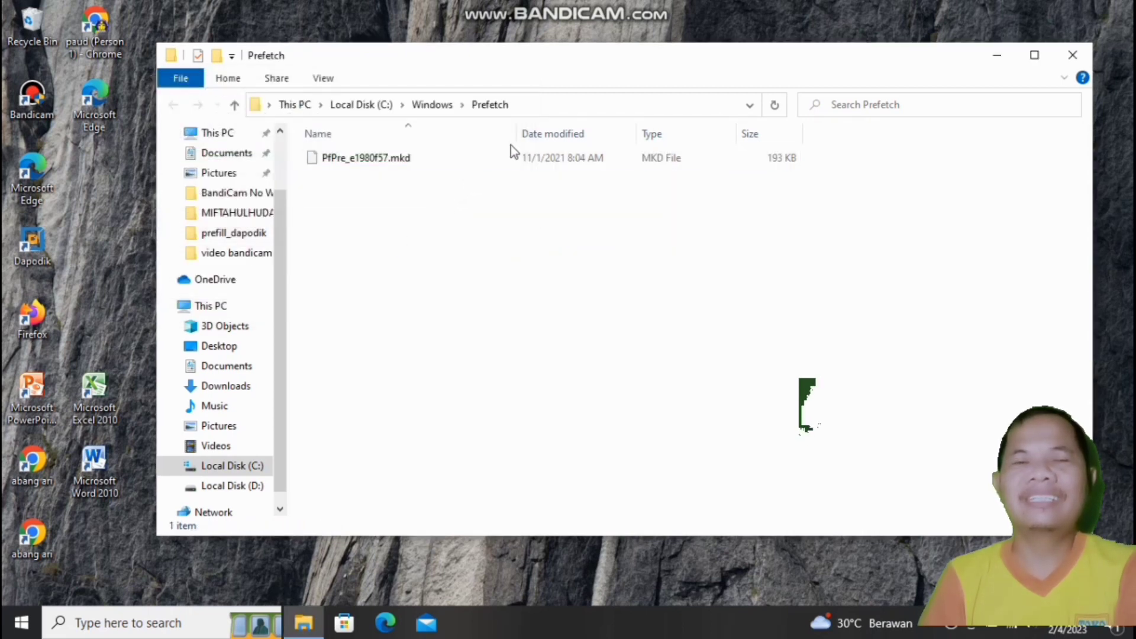
left_click(1073, 55)
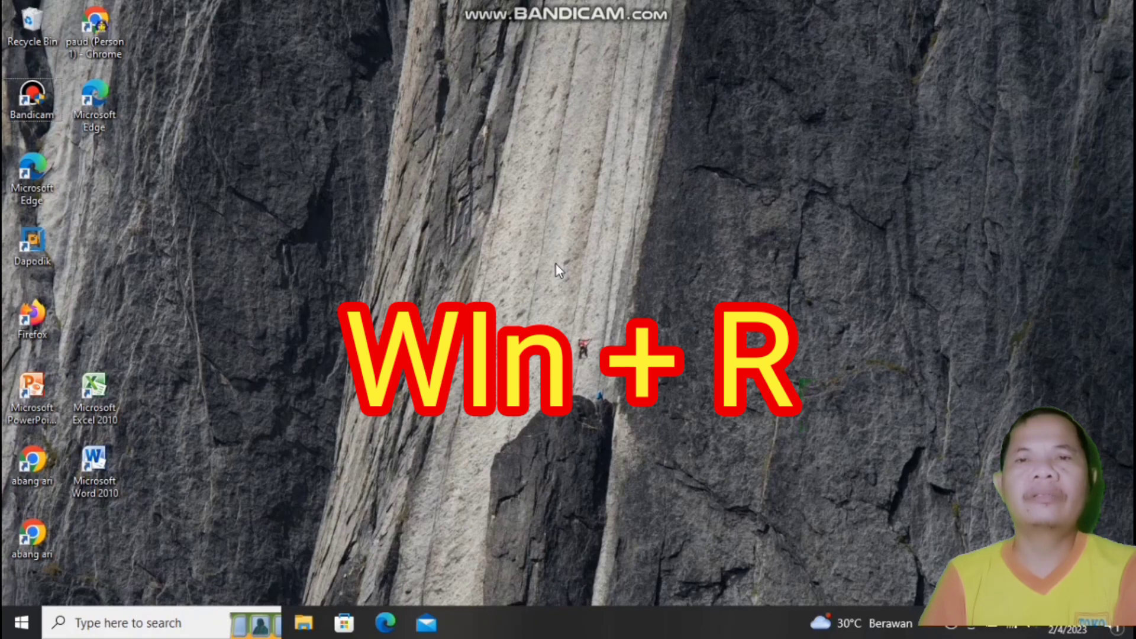
Open the user's local Temp folder by running the %TEMP% command from the Run dialog
key("super+r")
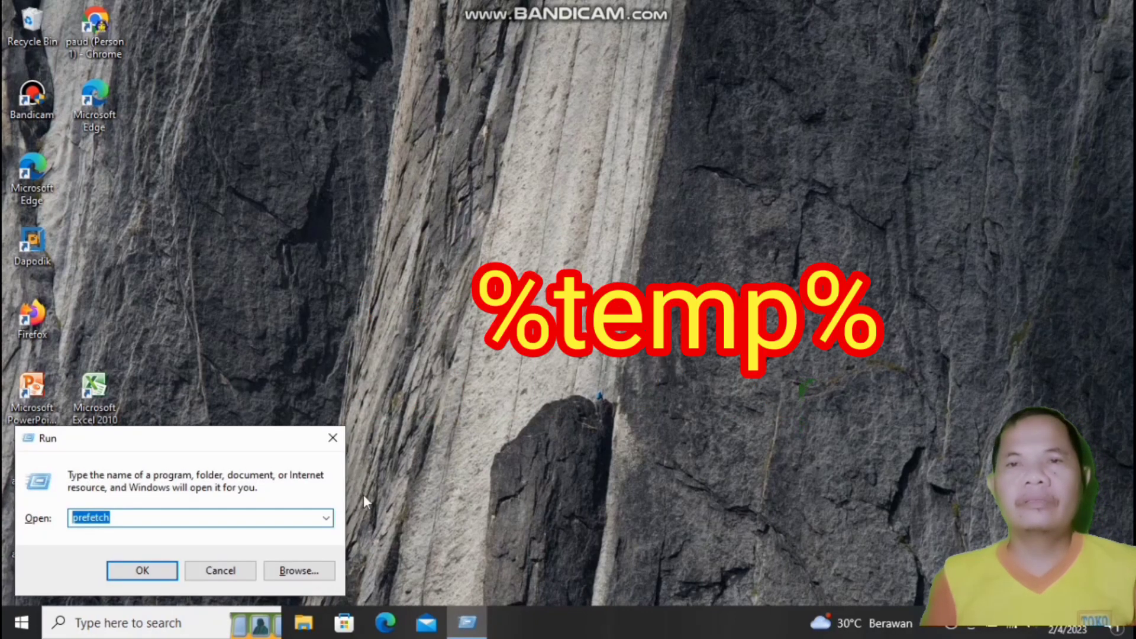
left_click(325, 519)
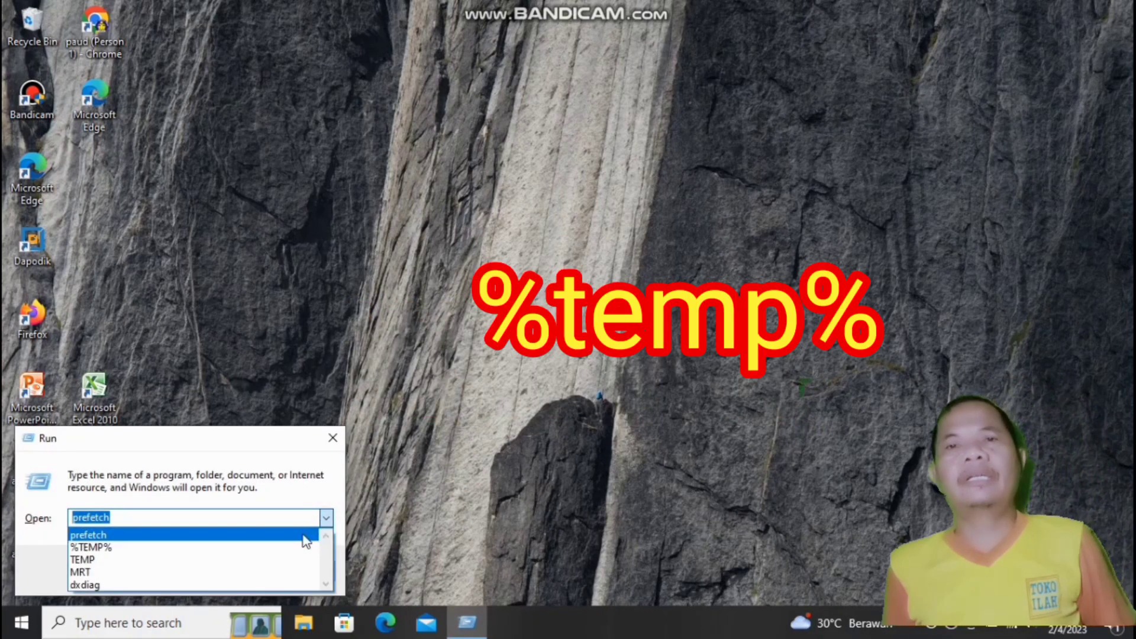
left_click(285, 547)
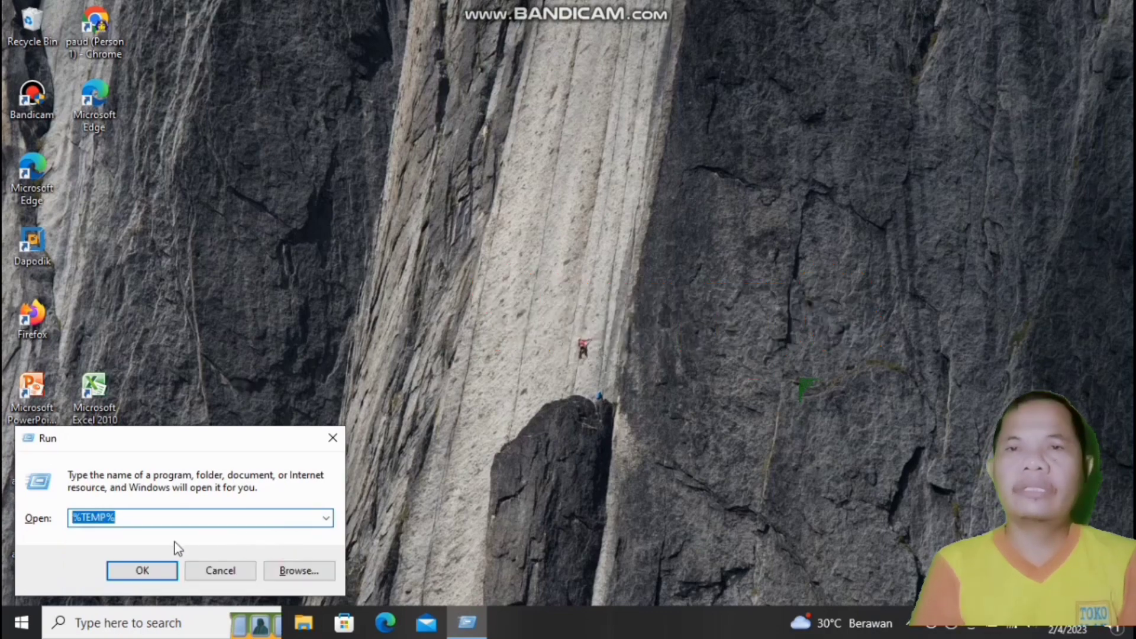
left_click(165, 517)
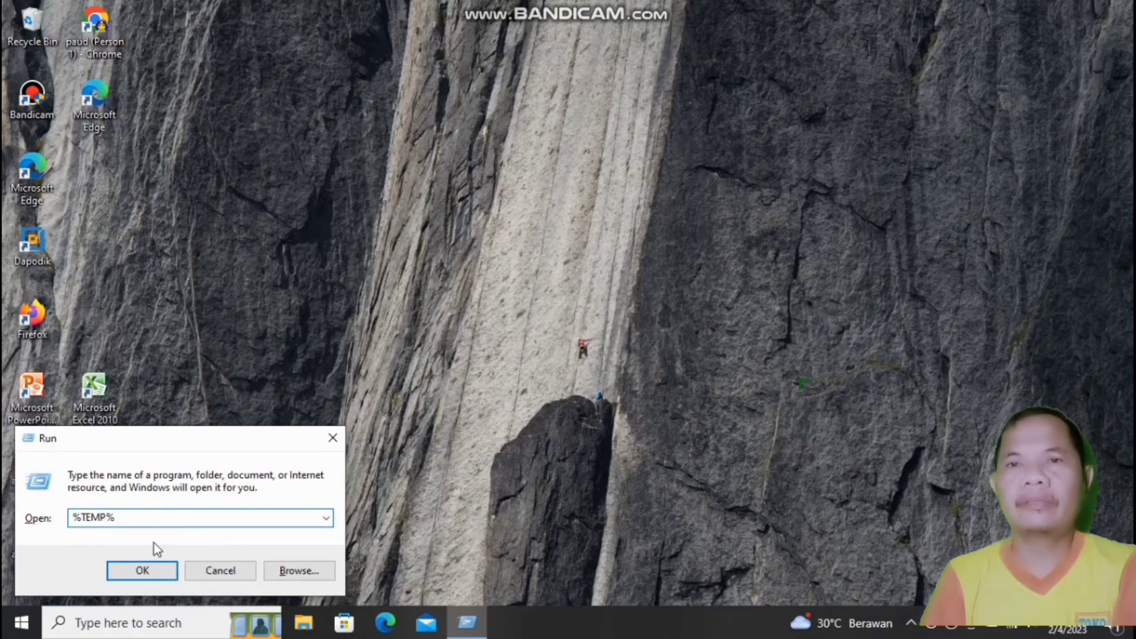
left_click(123, 569)
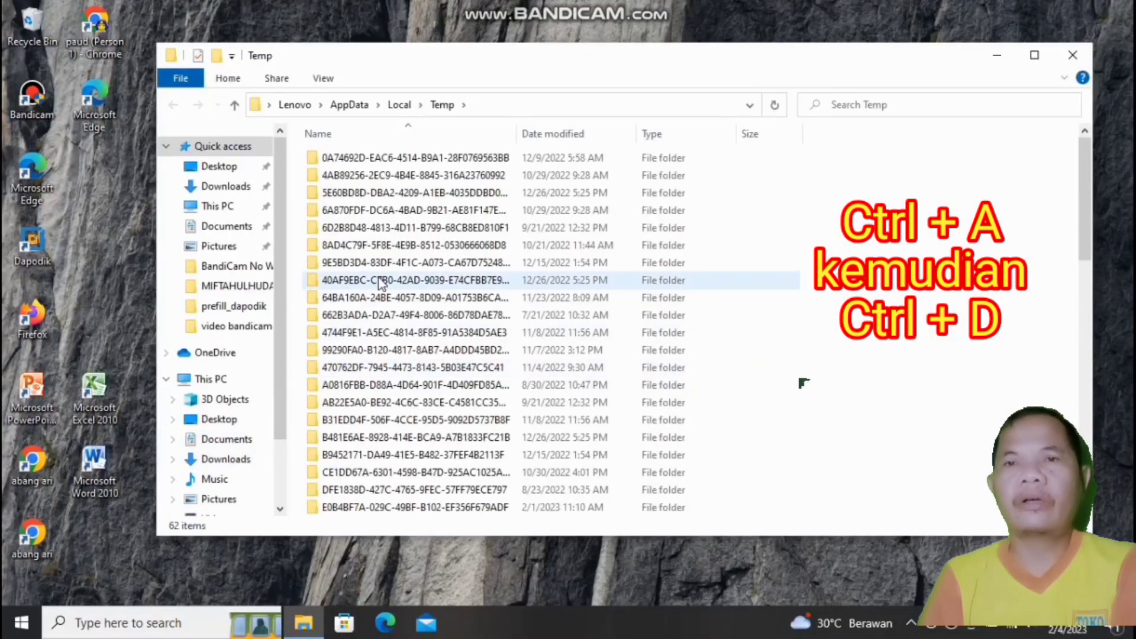
Delete everything in the local Temp folder, skipping items in use and granting administrator permission for all current items, and close the folder window
scroll(378, 279, "down", 12)
scroll(377, 279, "down", 4)
scroll(377, 280, "up", 9)
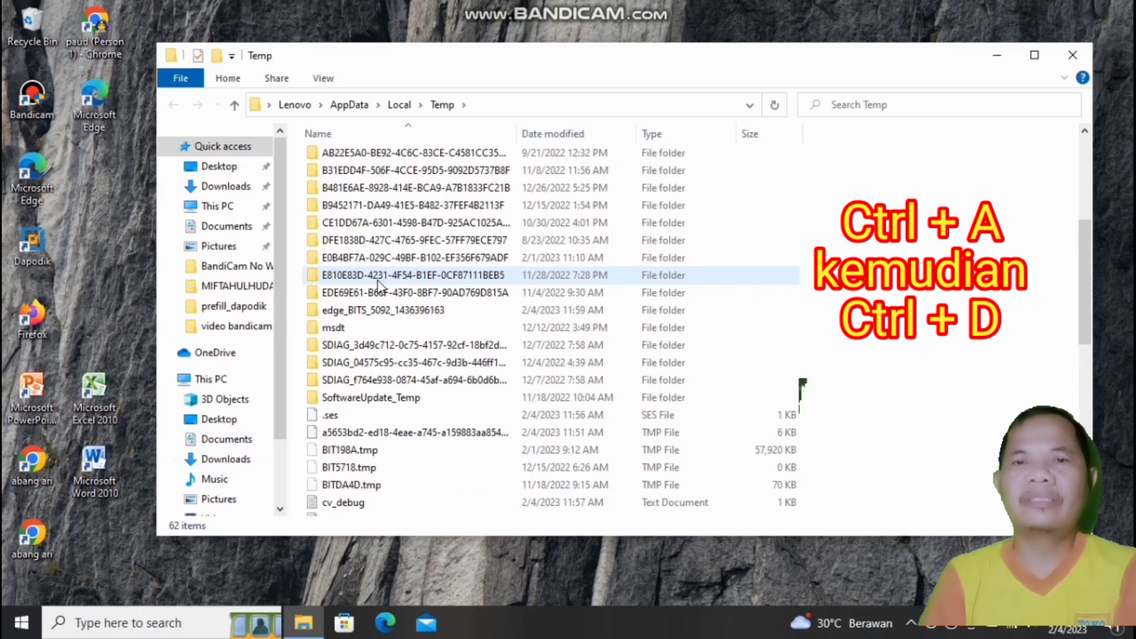
key("ctrl+a")
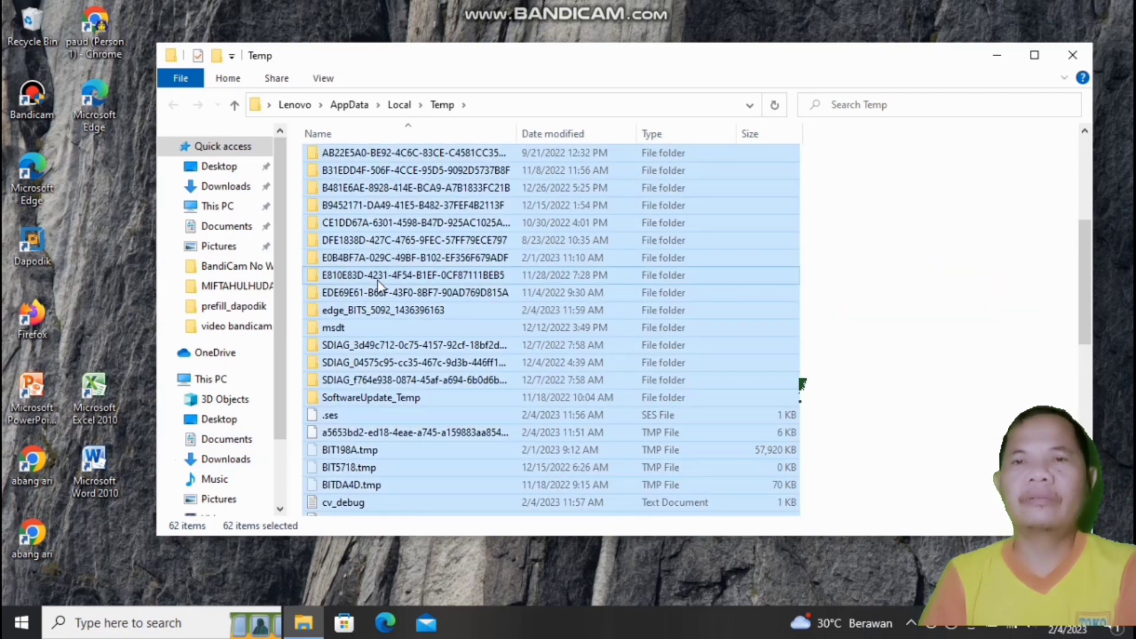
key("Delete")
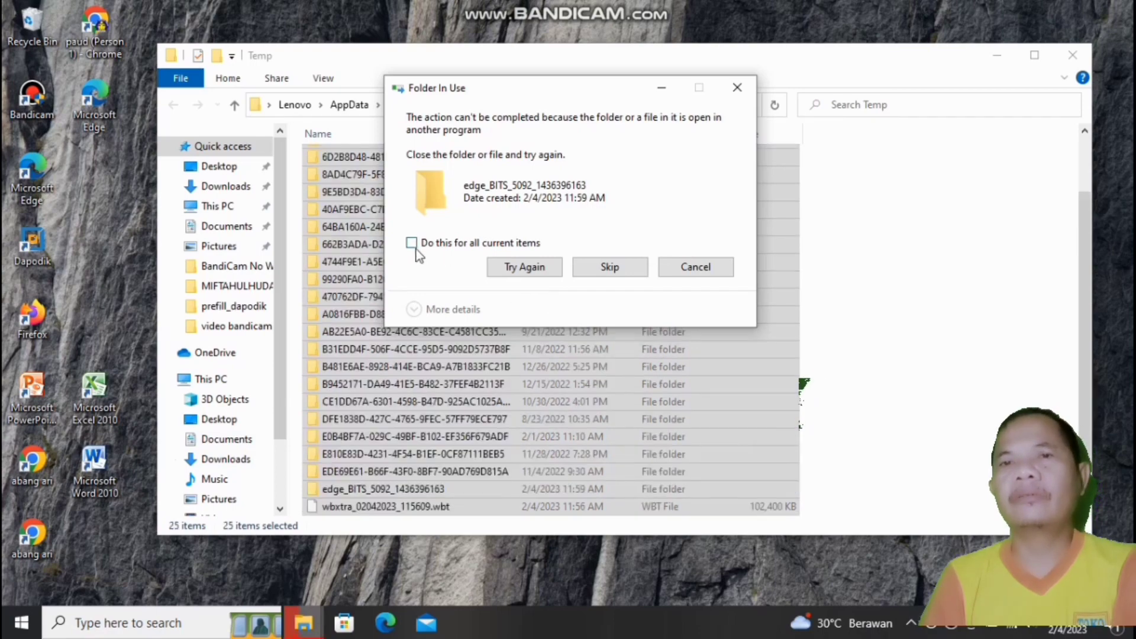
left_click(603, 272)
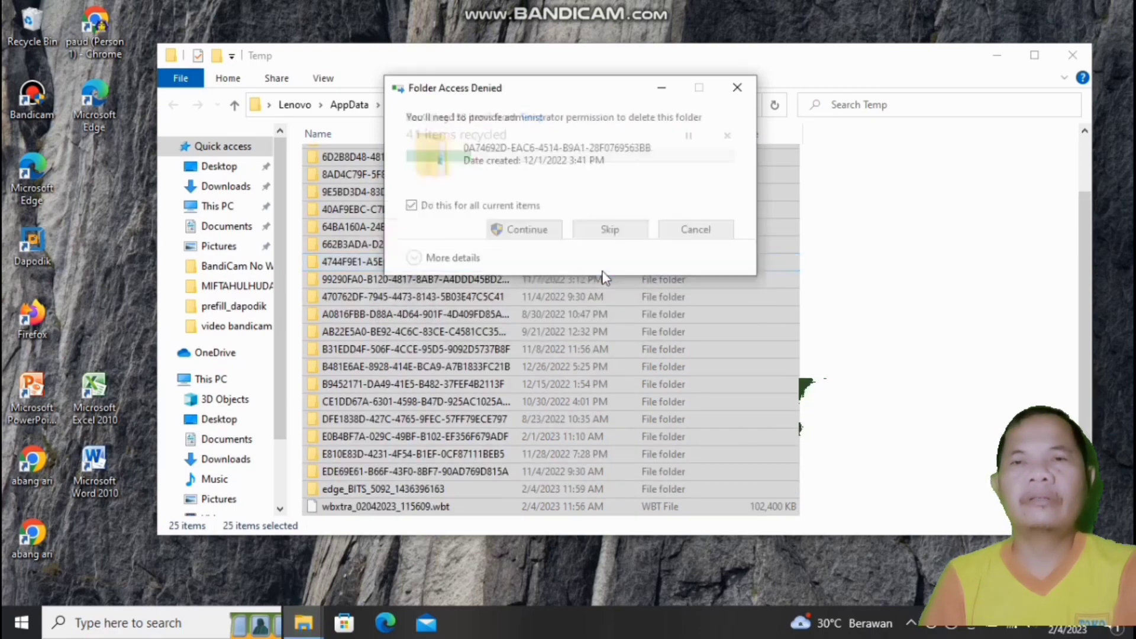
left_click(527, 229)
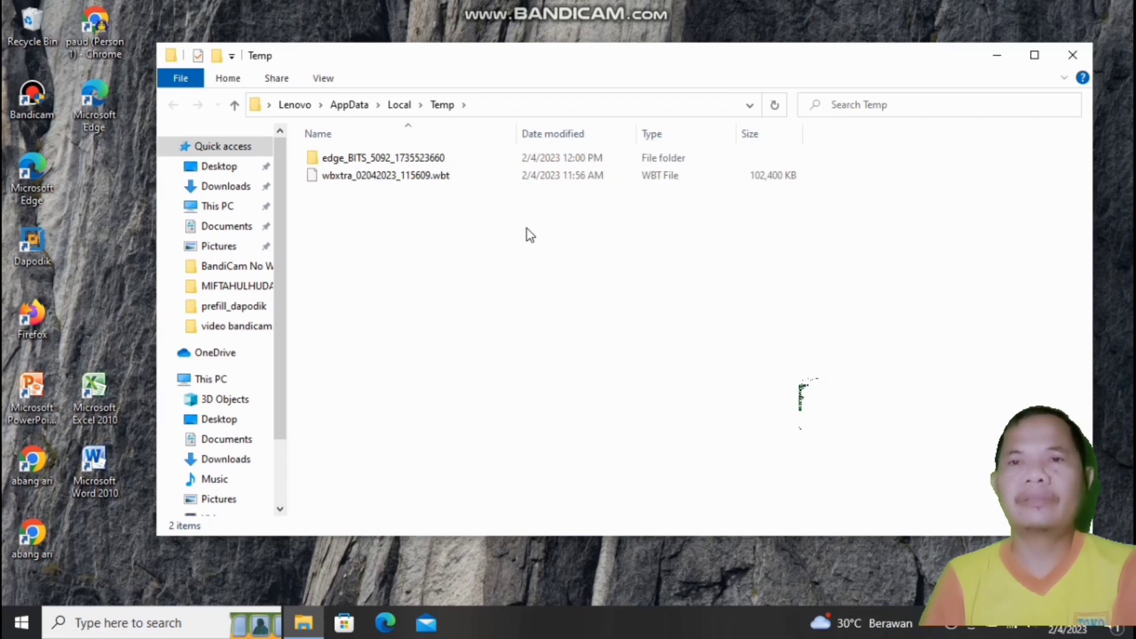
left_click(1076, 56)
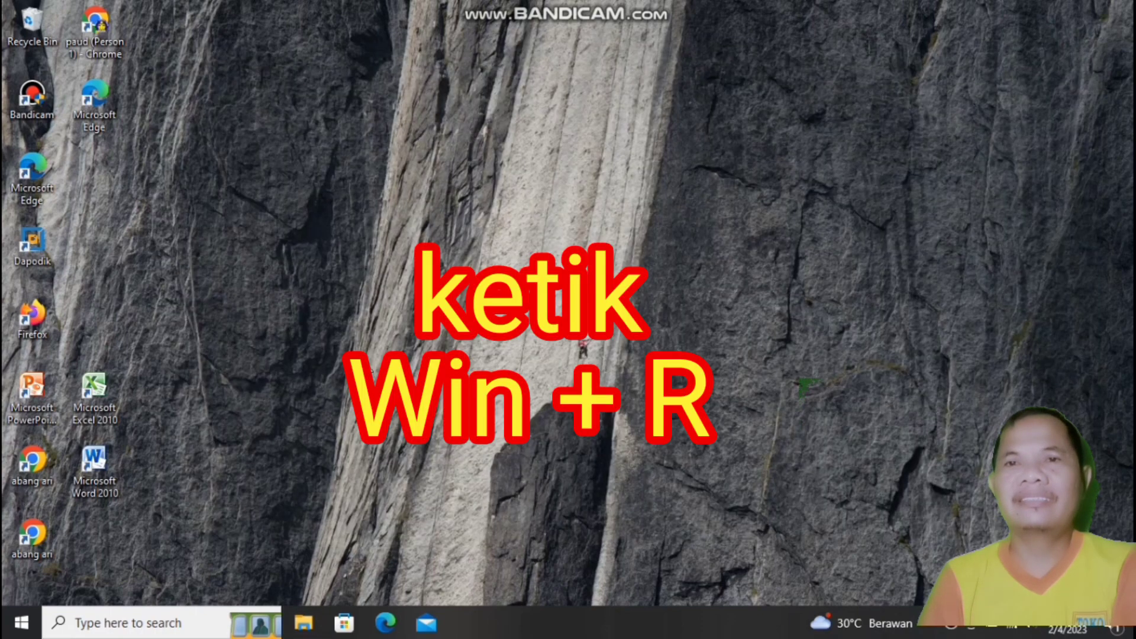
Open the Windows Temp folder by running the TEMP command from the Run dialog
key("super+r")
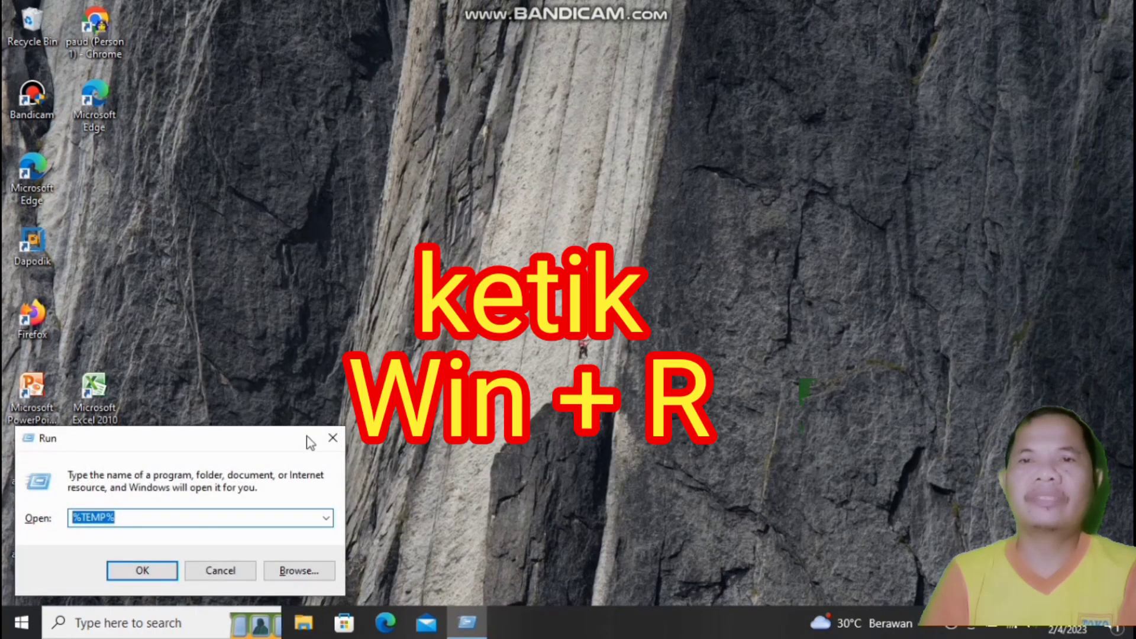
left_click(326, 520)
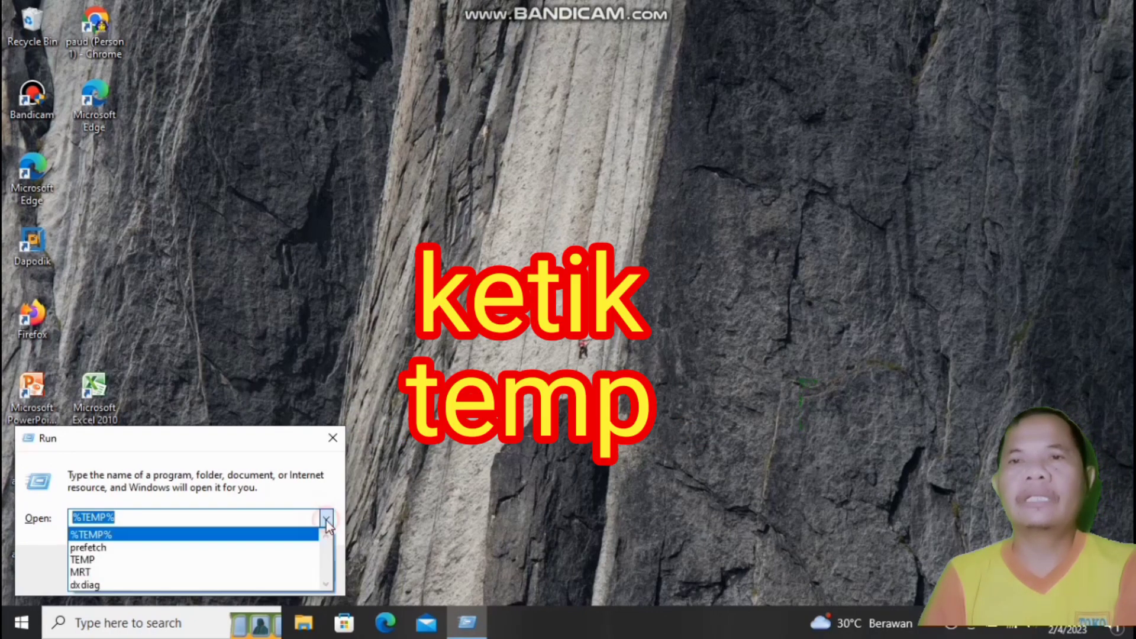
left_click(256, 559)
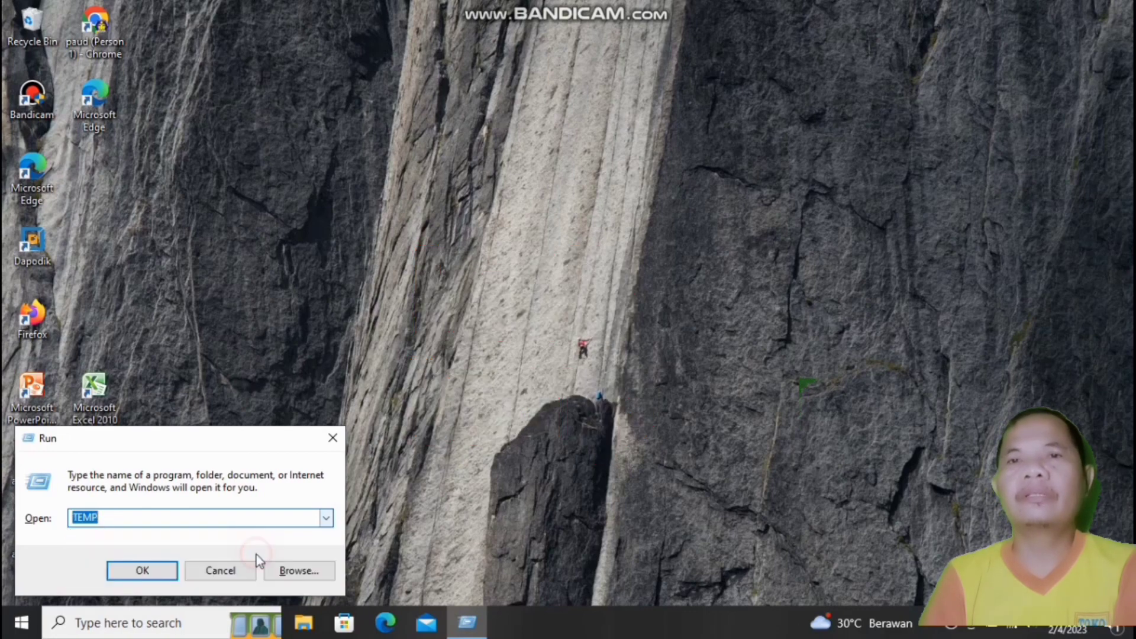
left_click(140, 570)
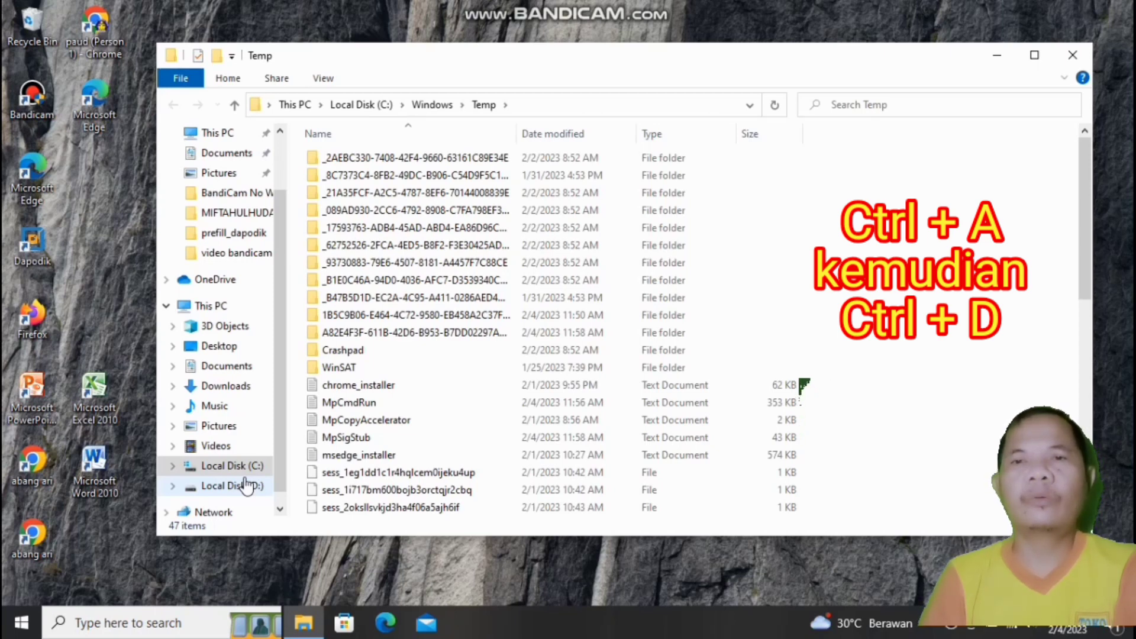
Delete everything in the Windows Temp folder, granting administrator permission for all current items
key("ctrl+a")
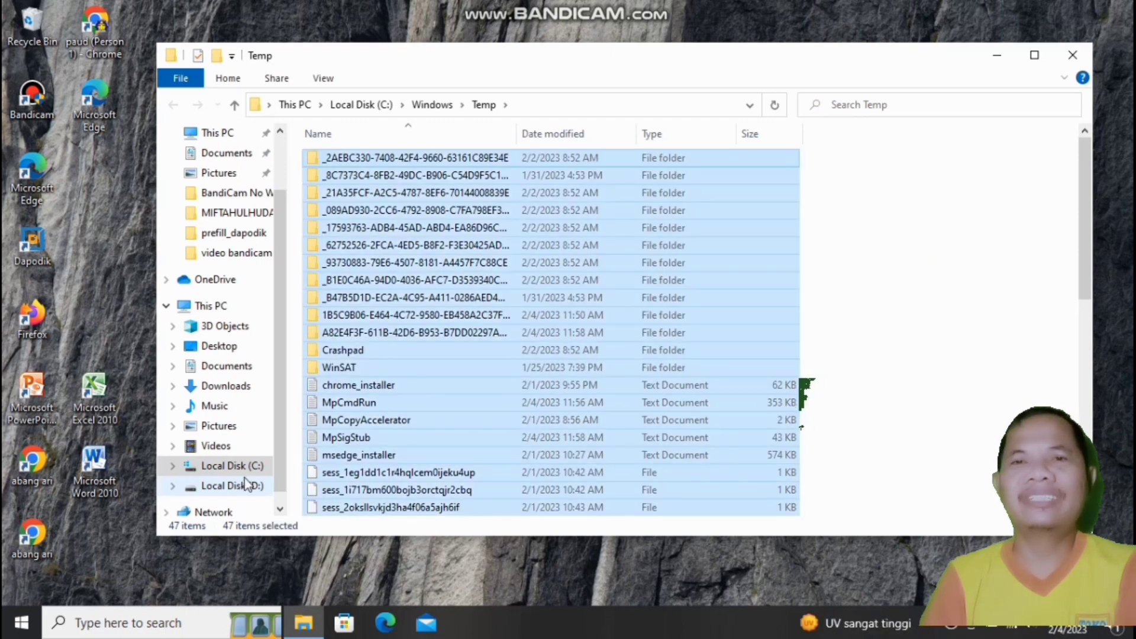
key("Delete")
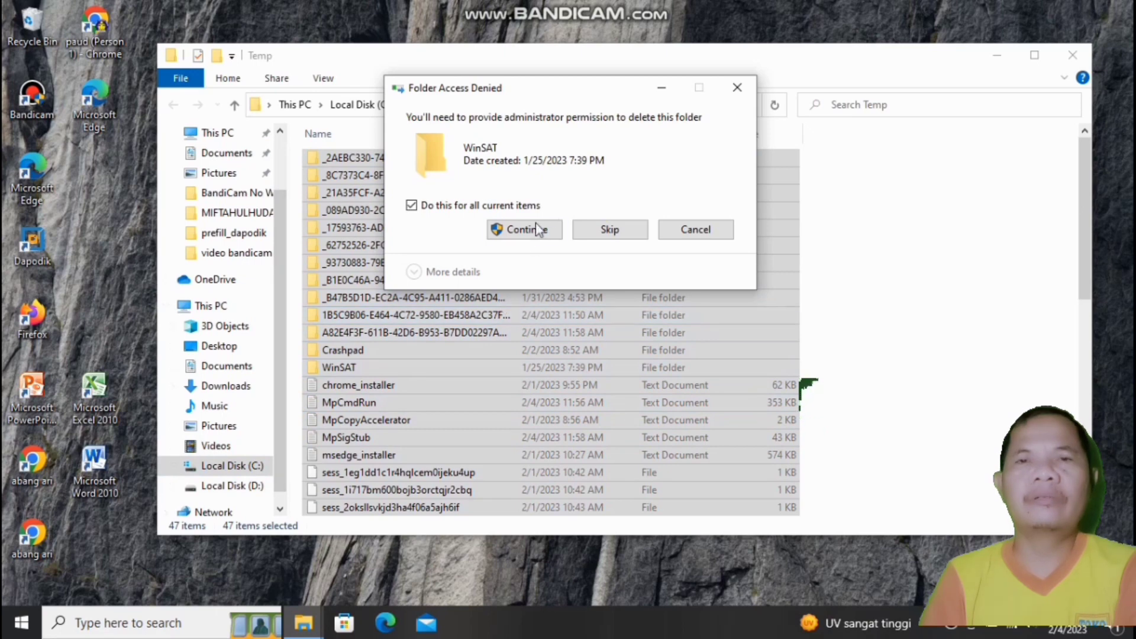
left_click(527, 232)
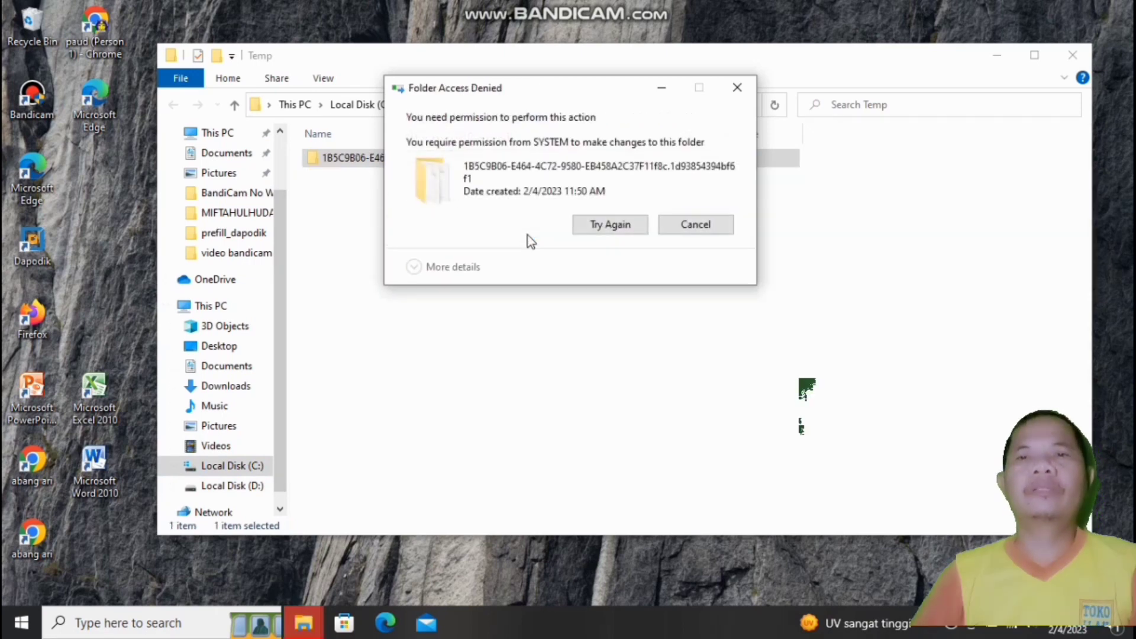
Retry deleting the folder that requires SYSTEM permission several times, cancel its deletion and close the Temp window
left_click(614, 230)
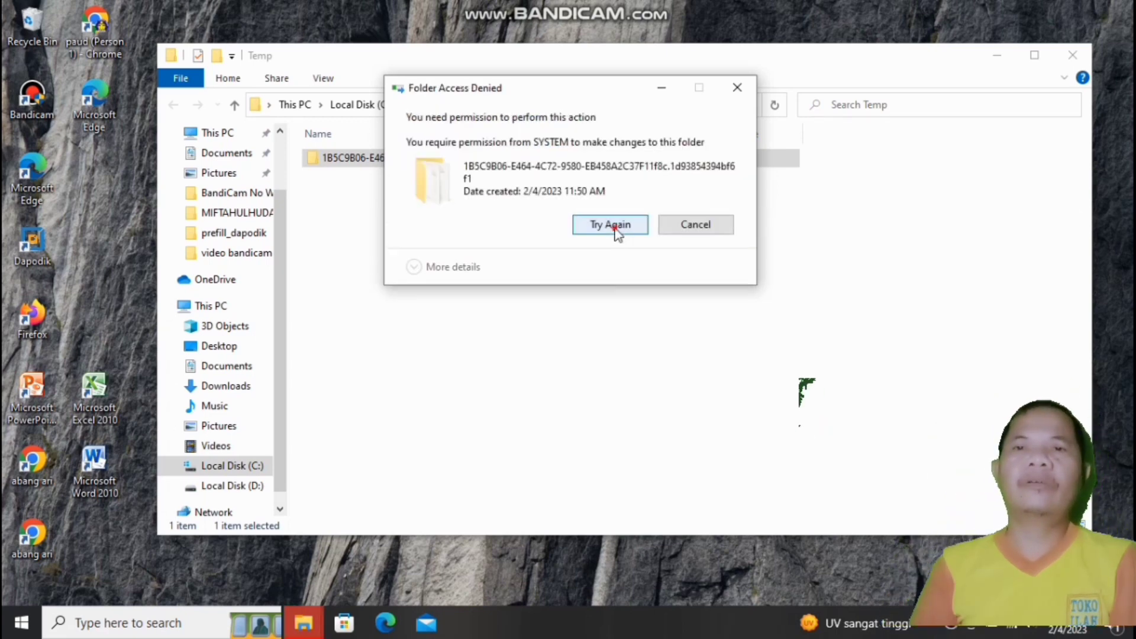
left_click(615, 228)
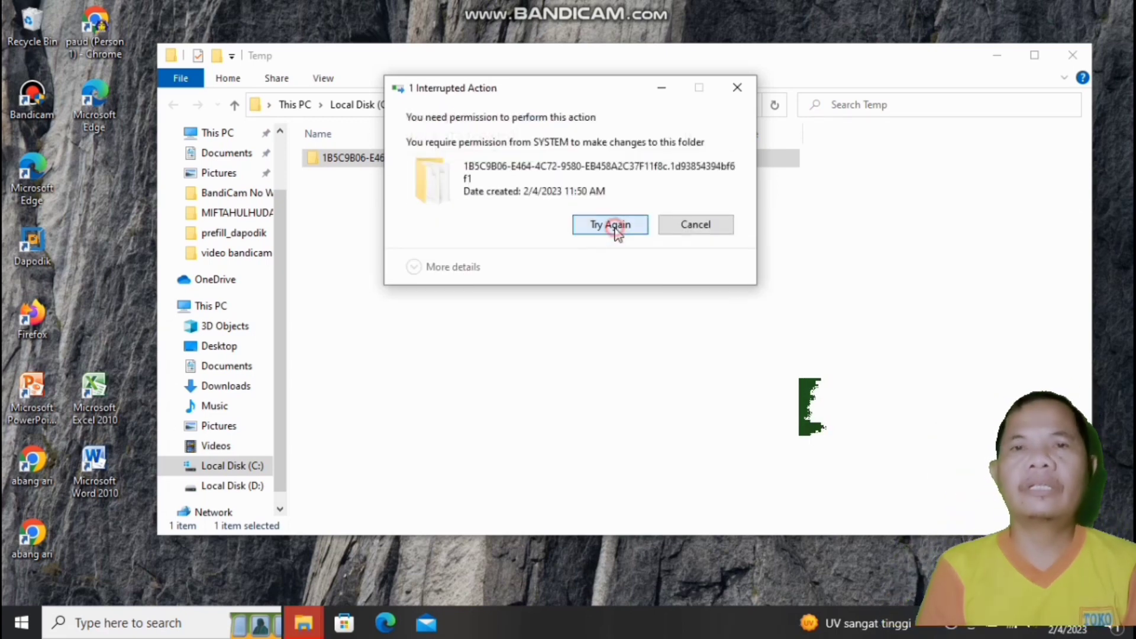
left_click(615, 228)
left_click(616, 229)
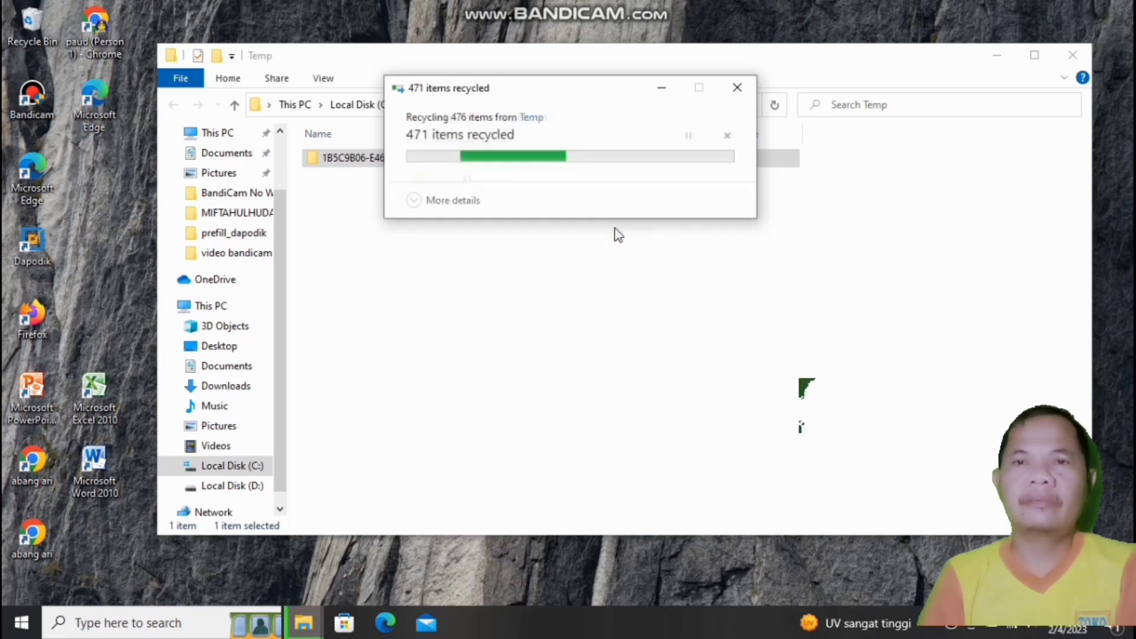
left_click(615, 230)
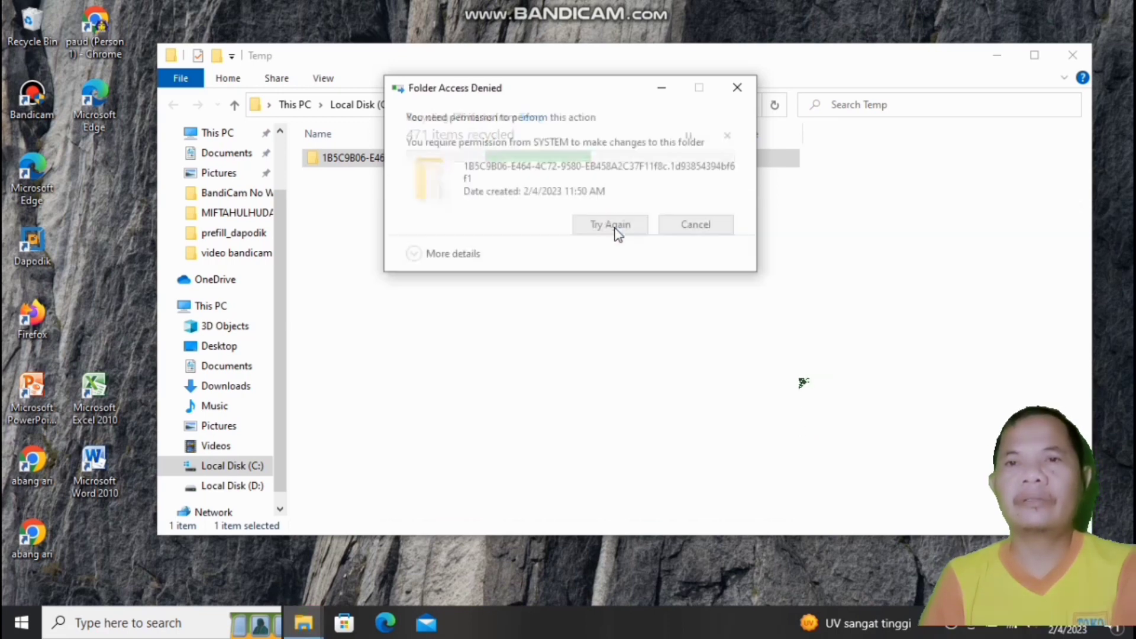
left_click(696, 224)
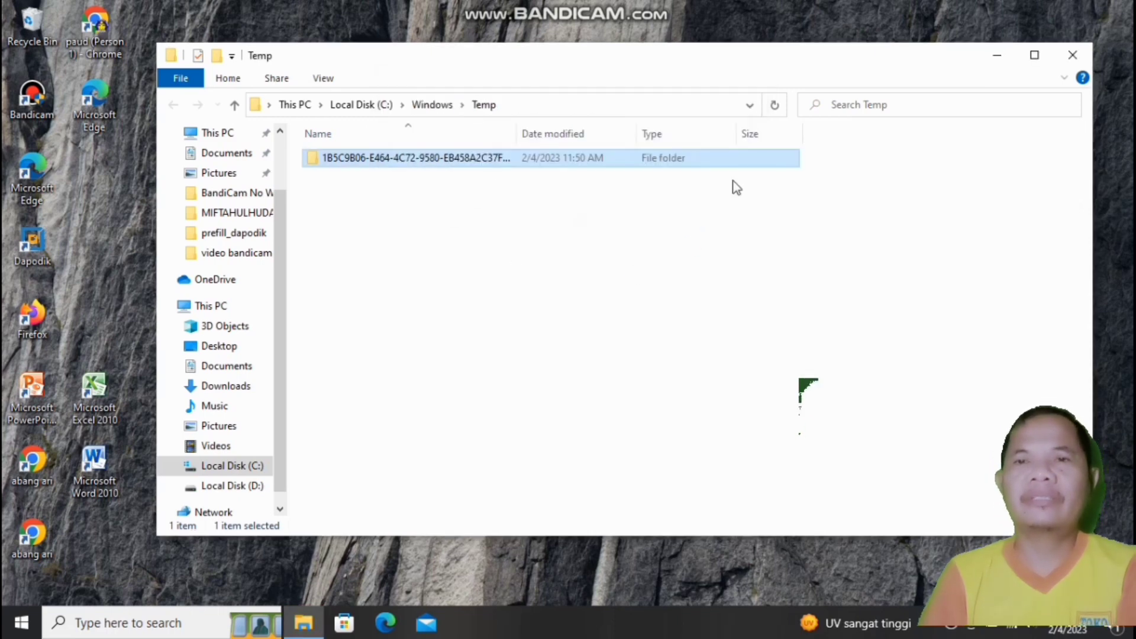
left_click(1072, 57)
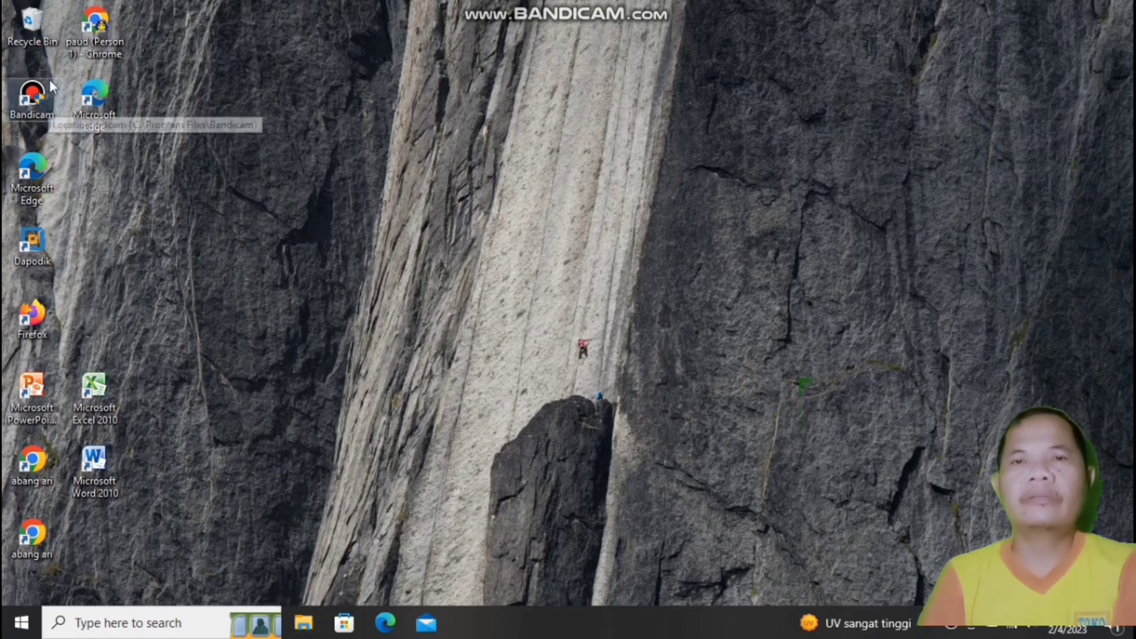
Empty the Recycle Bin, confirming permanent deletion and granting administrator permission for all current items
left_click(40, 28)
right_click(40, 28)
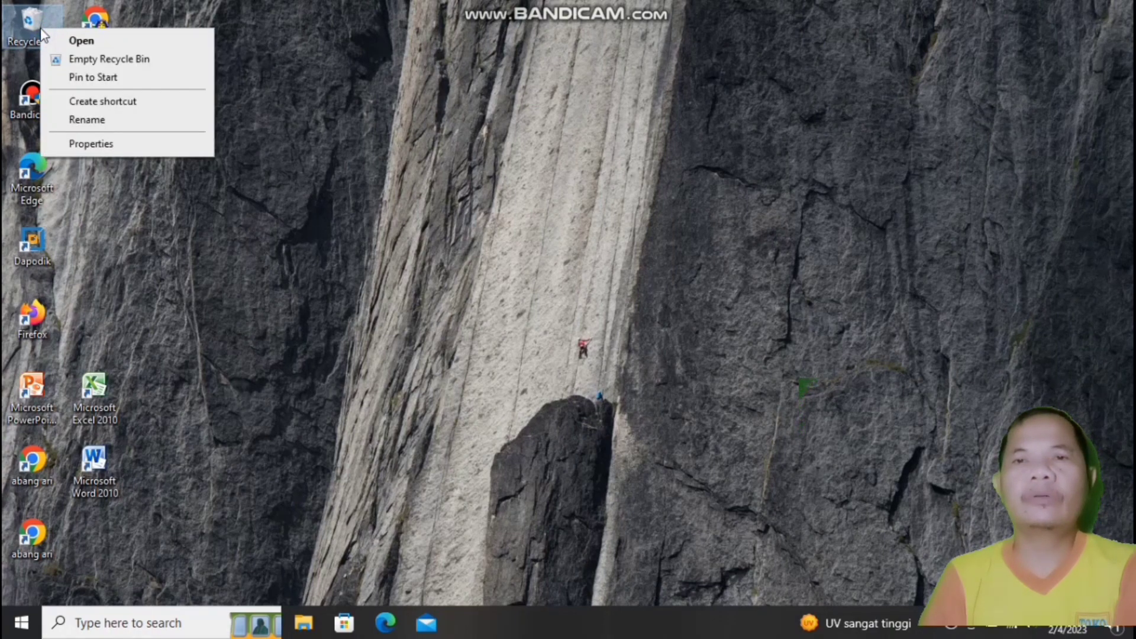
left_click(125, 58)
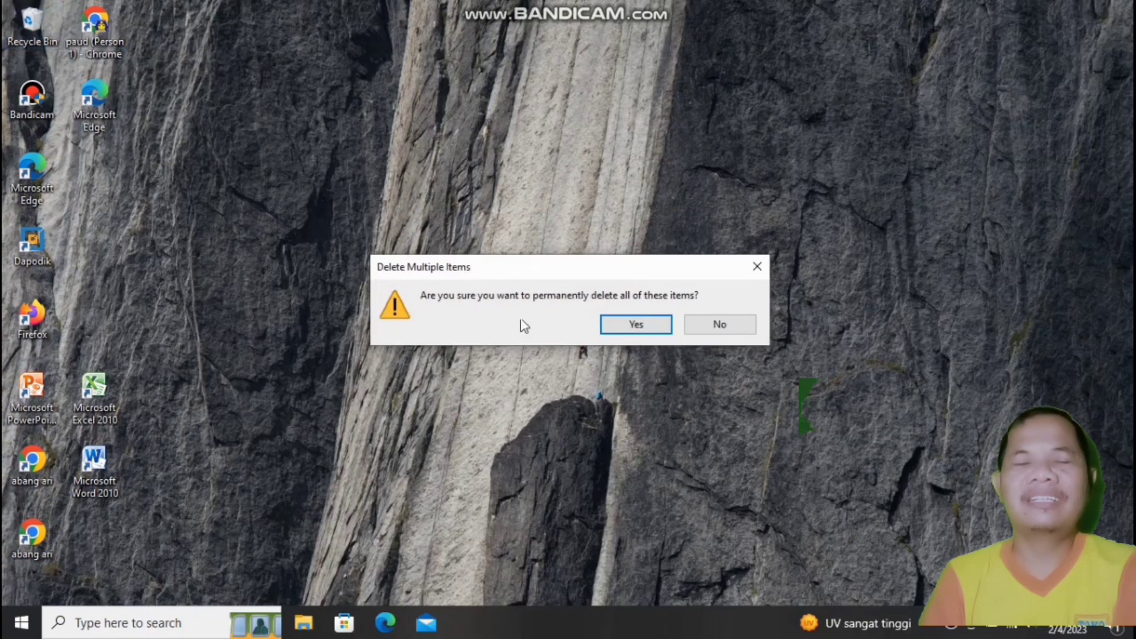
left_click(632, 324)
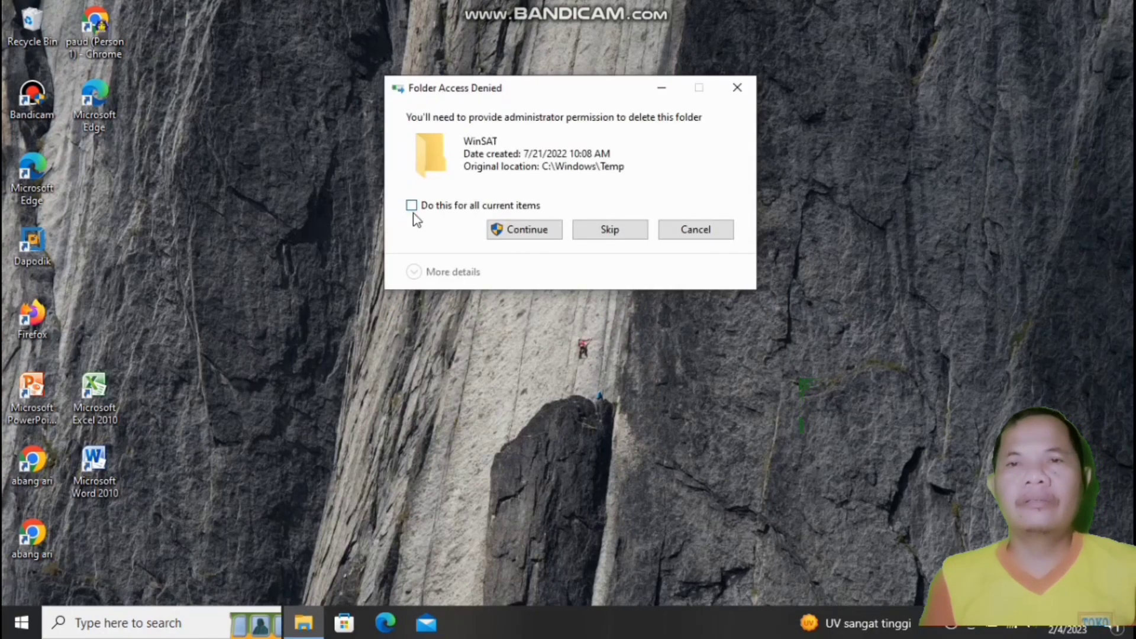
left_click(411, 204)
left_click(521, 241)
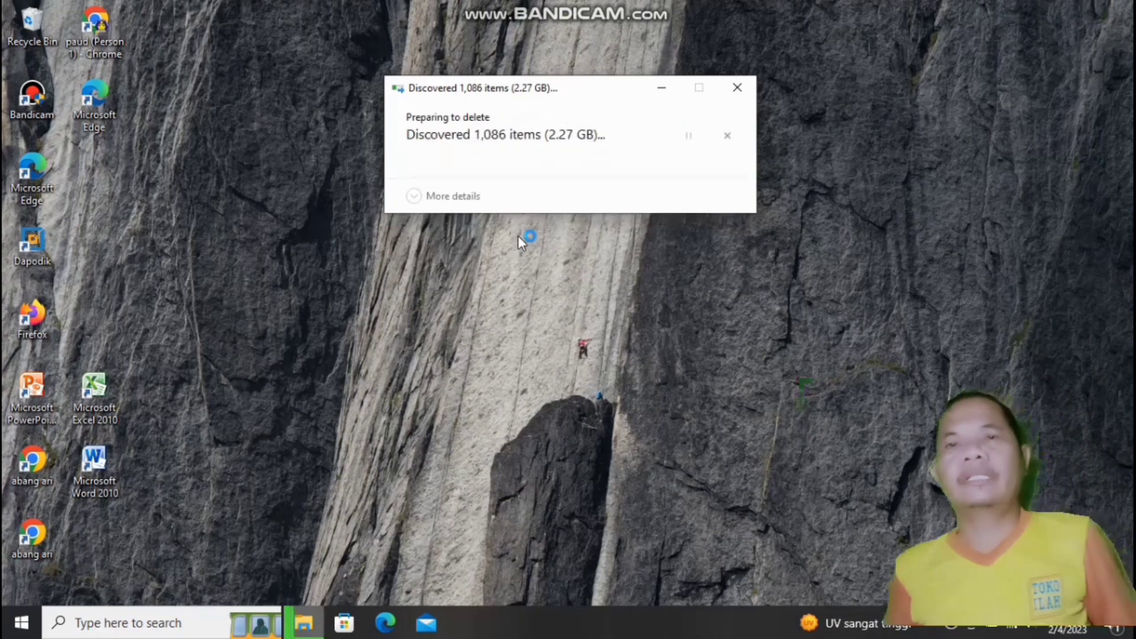